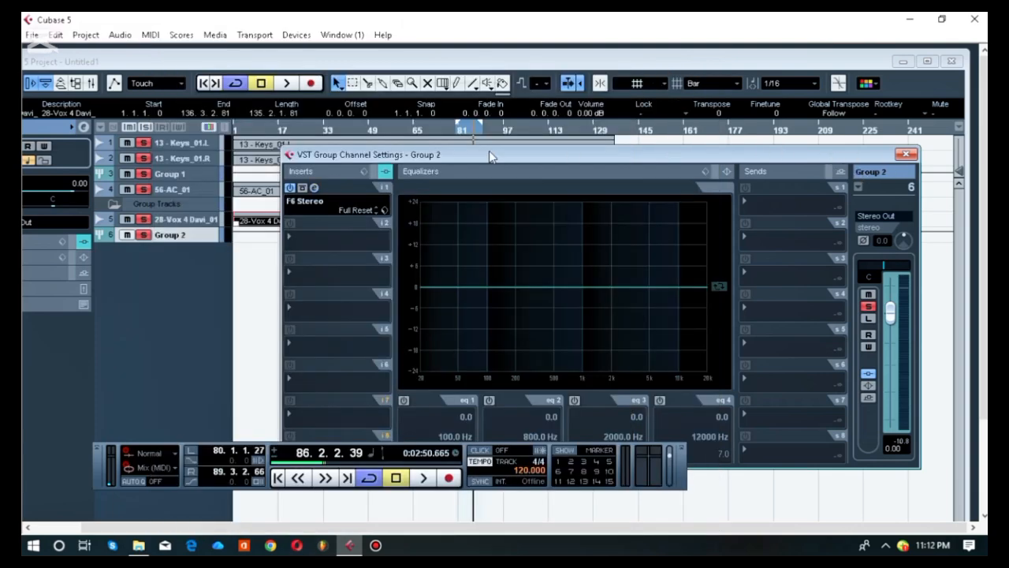
Play a short part of the looped passage, and open the editor of Group 2's F6 Stereo insert.
drag(478, 157, 471, 150)
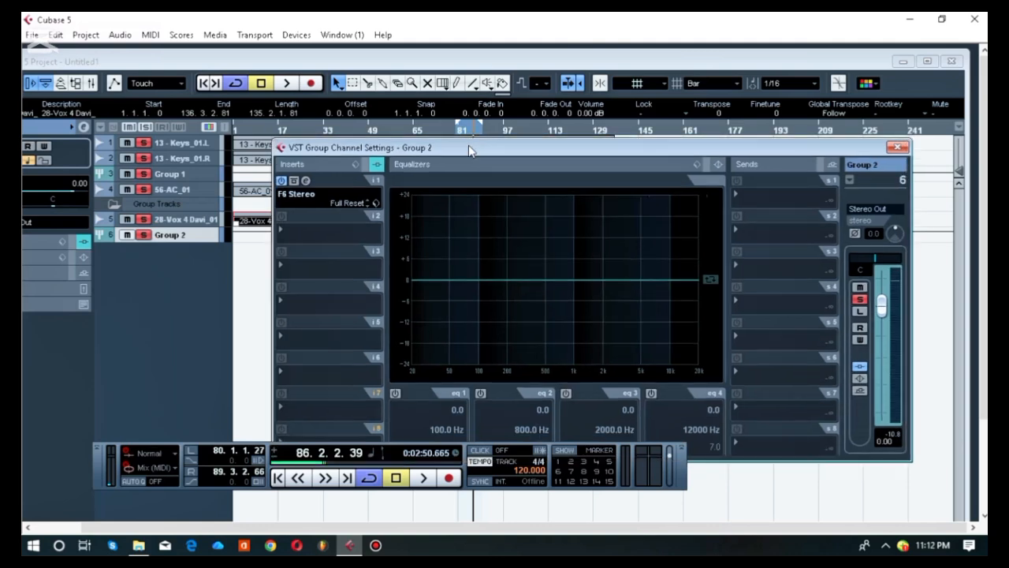
drag(469, 150, 446, 158)
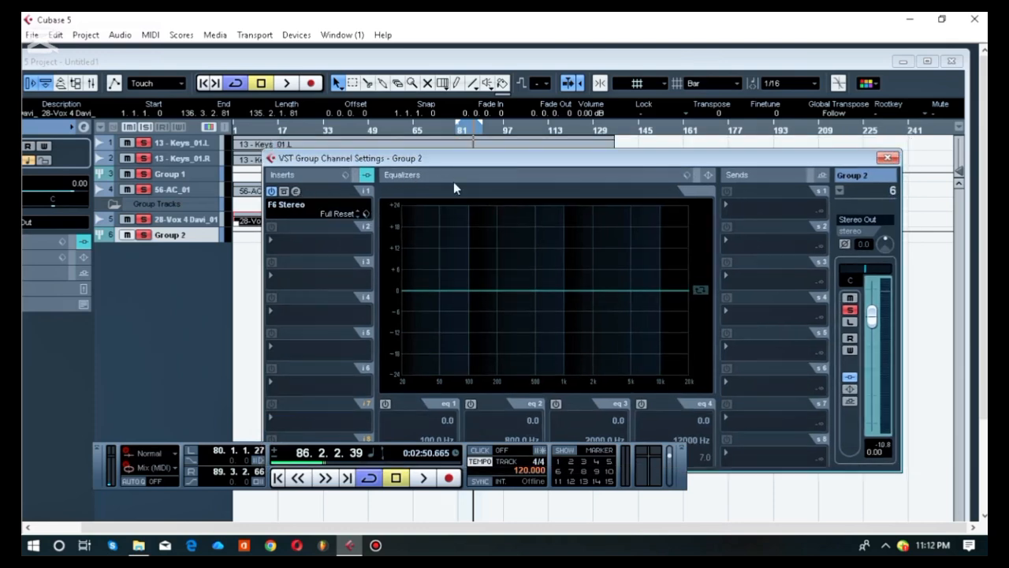
key(space)
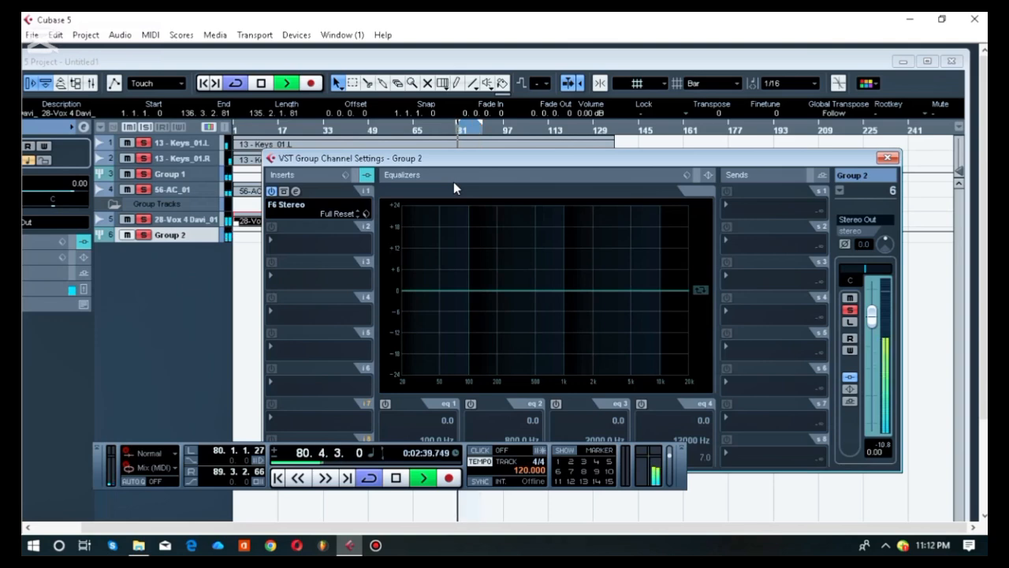
key(space)
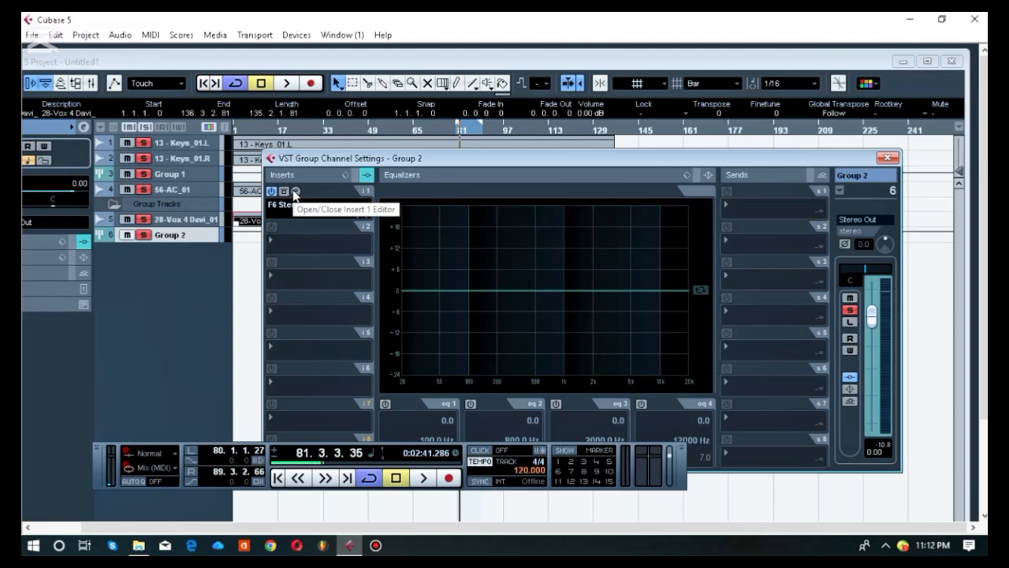
click(296, 192)
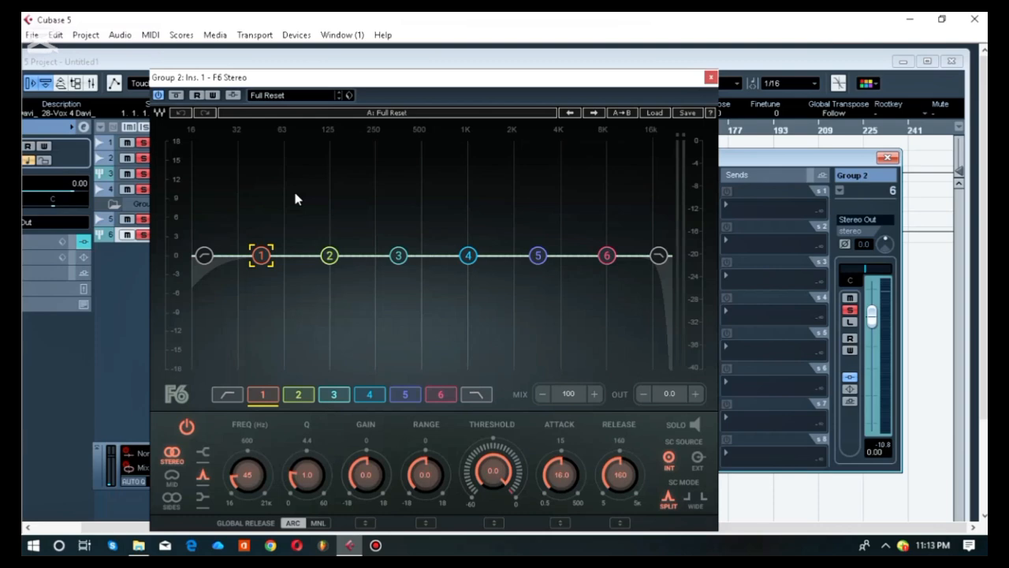
Enable the F6 high-pass filter at about 143 Hz with a slope of 18 dB/Oct.
click(204, 255)
drag(204, 257, 253, 255)
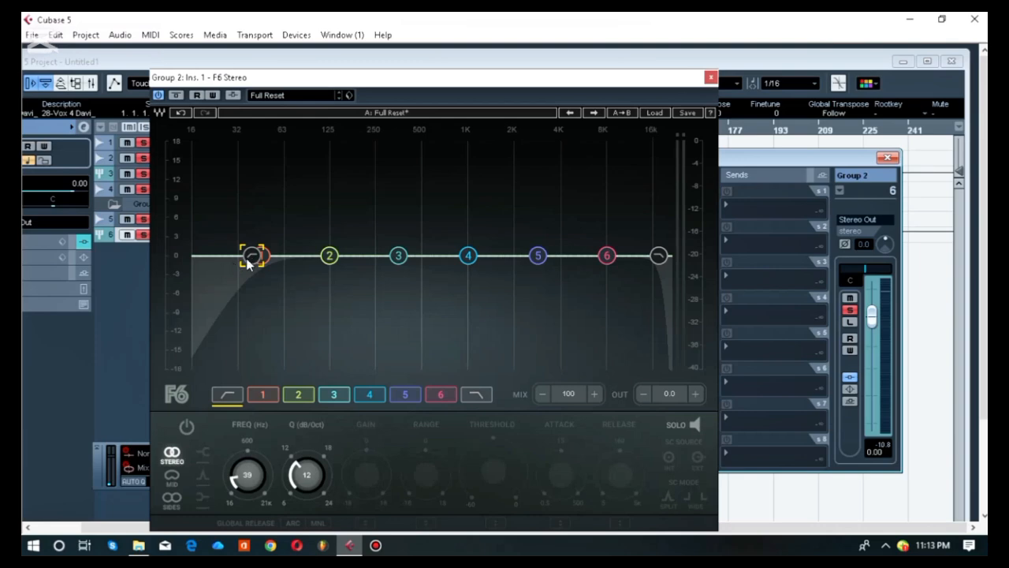
drag(252, 260, 340, 256)
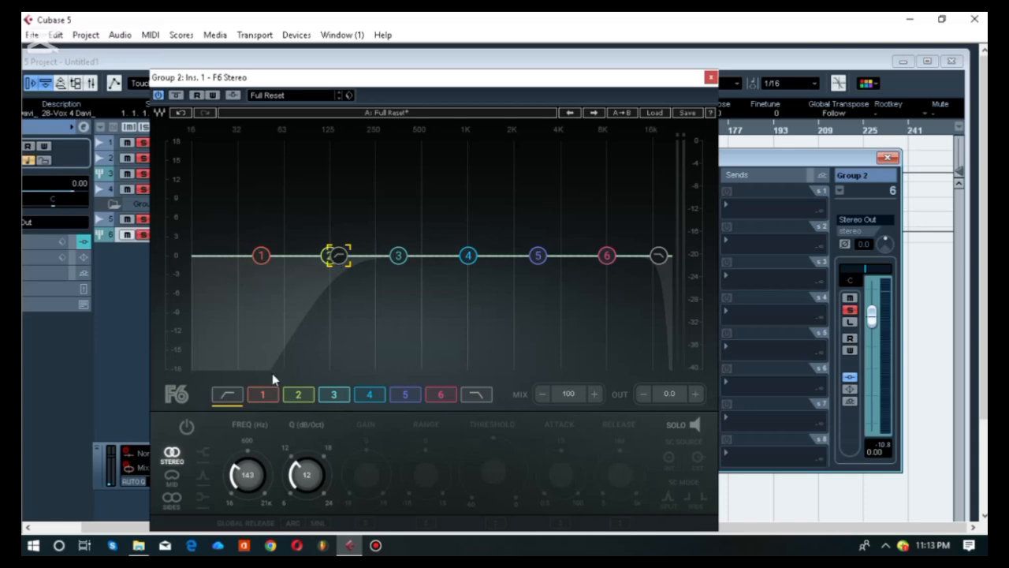
click(184, 427)
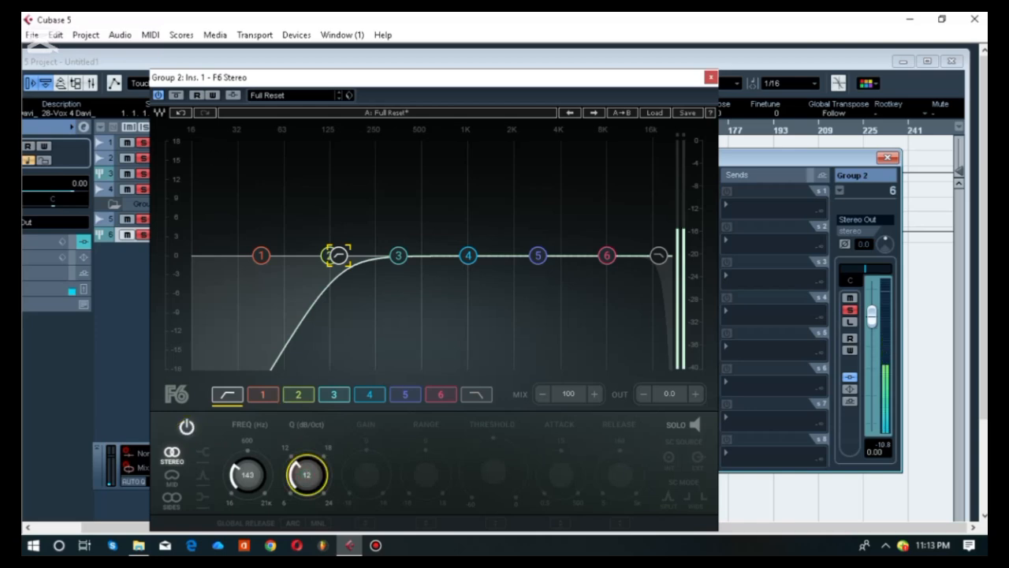
drag(307, 474, 307, 478)
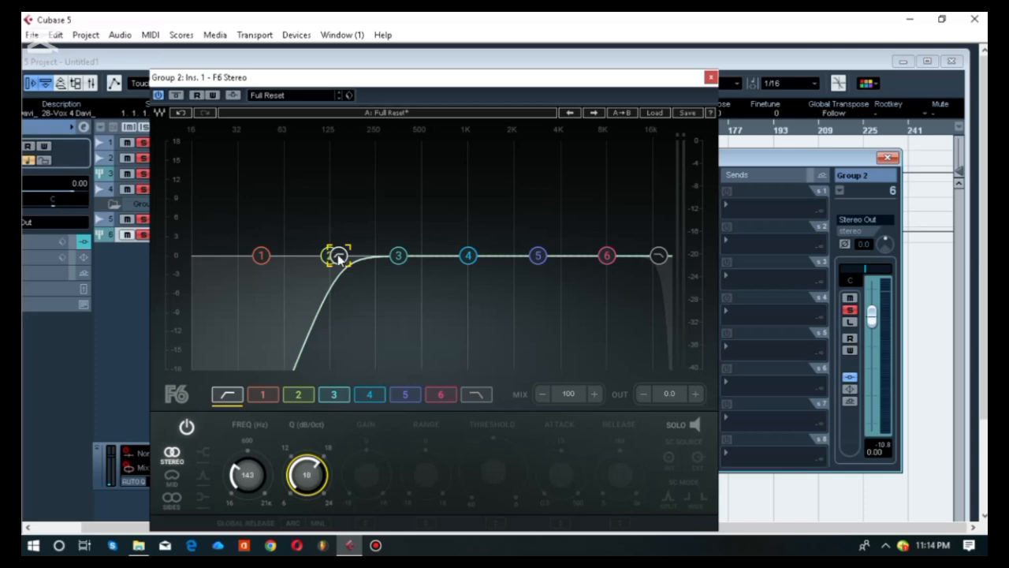
Sweep the high-pass cutoff up to about 1659 Hz by ear, and settle it at about 145 Hz.
drag(338, 255, 503, 255)
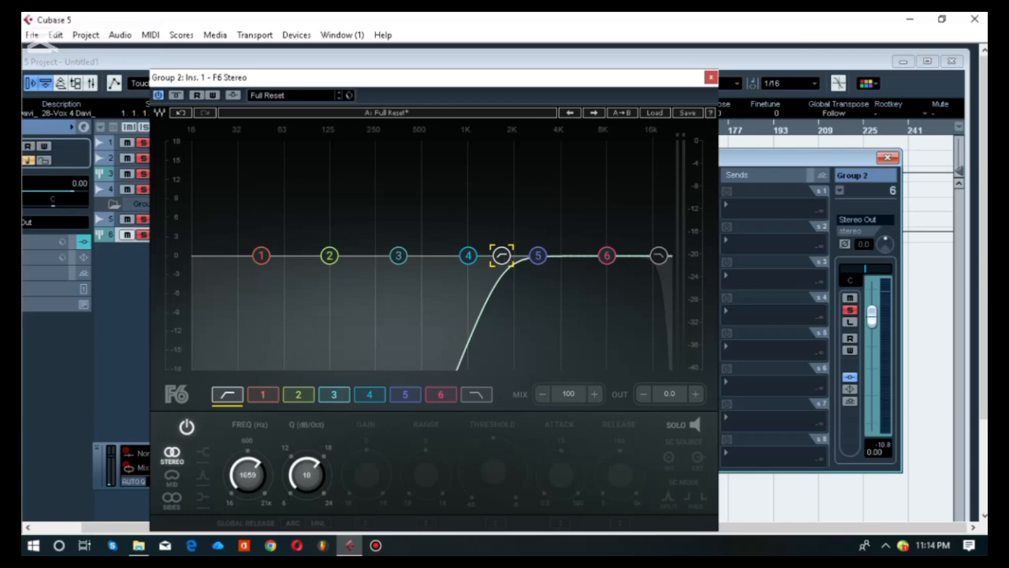
drag(502, 255, 337, 256)
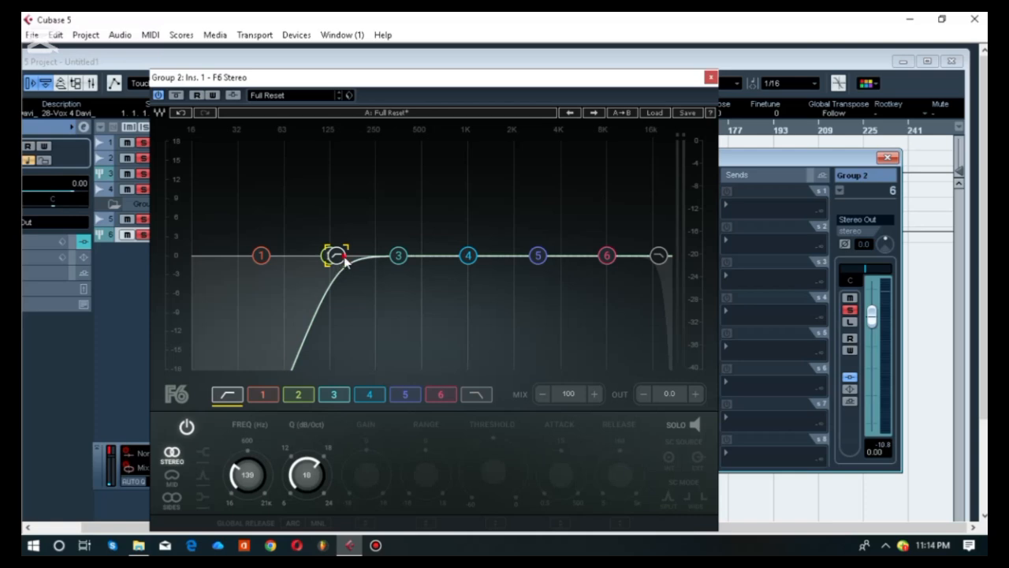
drag(344, 260, 347, 258)
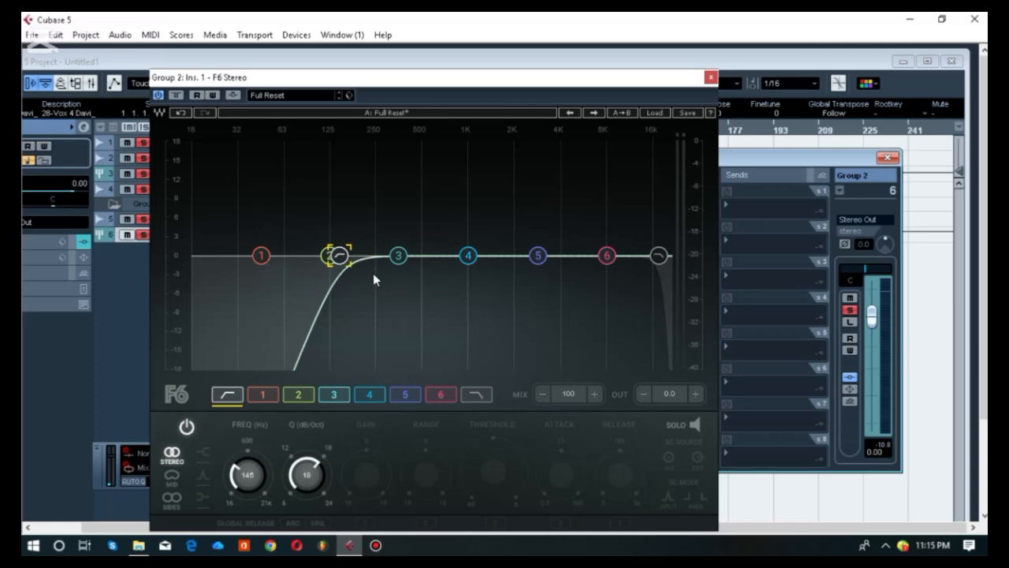
Boost band 3 by about 12 dB and audition it in solo while tuning it to about 387 Hz.
click(399, 256)
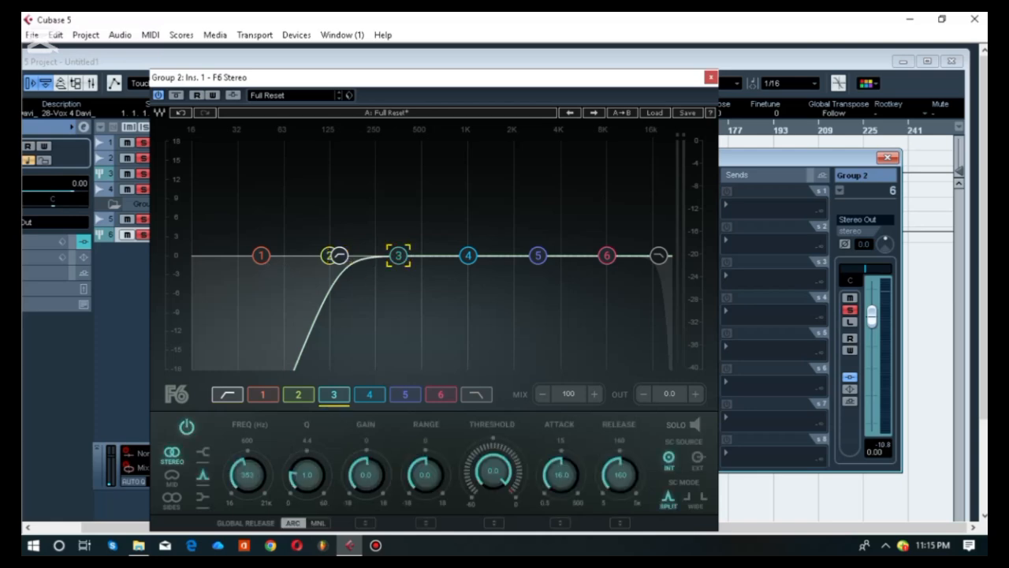
drag(399, 257, 390, 178)
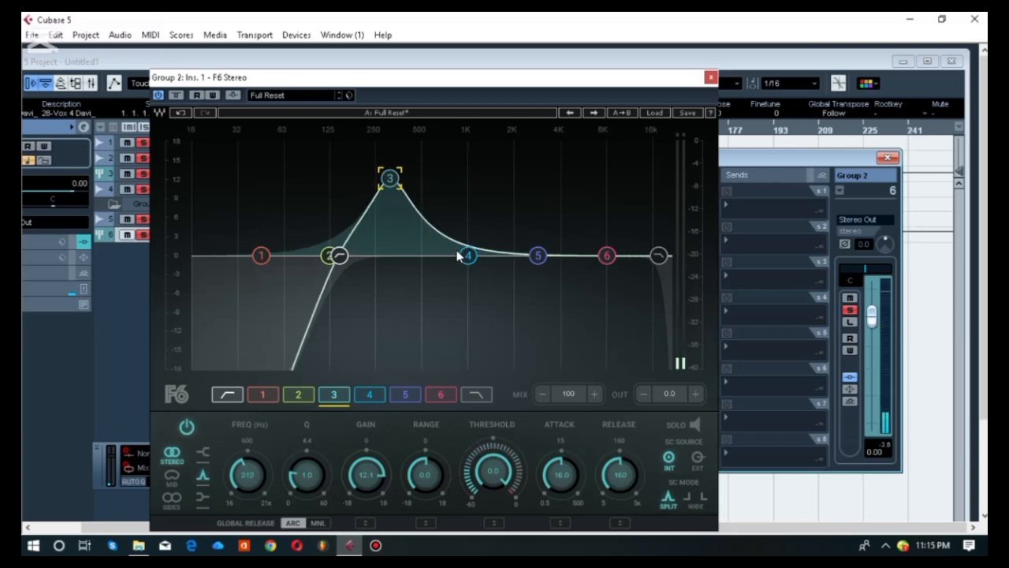
click(696, 426)
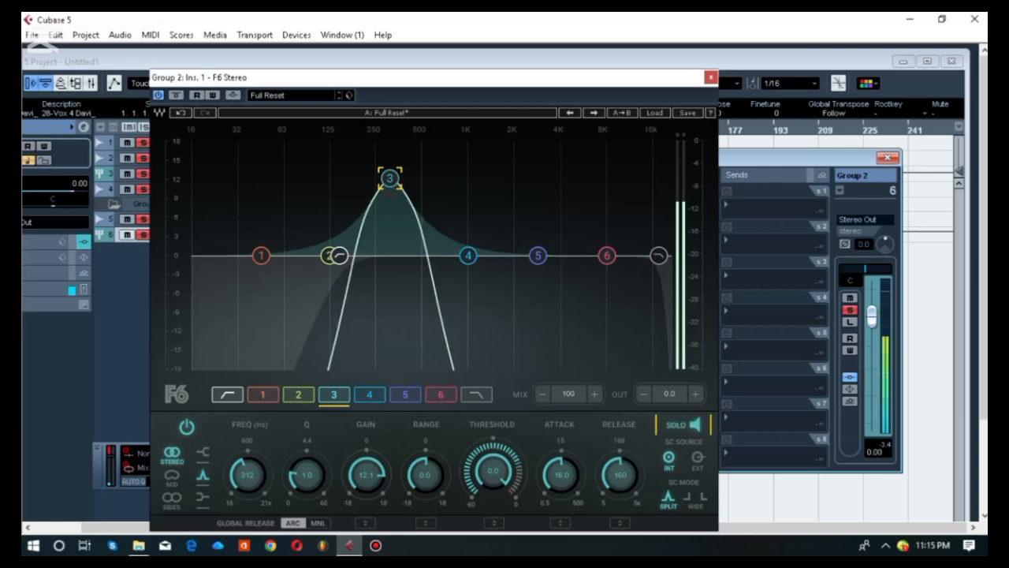
mouse_move(389, 178)
mouse_down()
mouse_move(413, 179)
mouse_move(363, 178)
mouse_move(405, 178)
mouse_up()
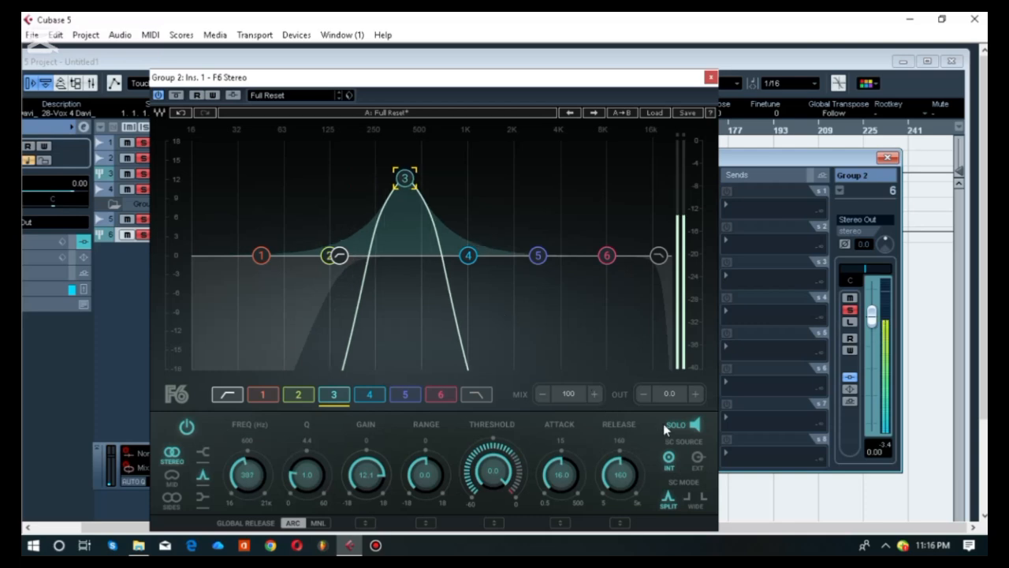
click(693, 425)
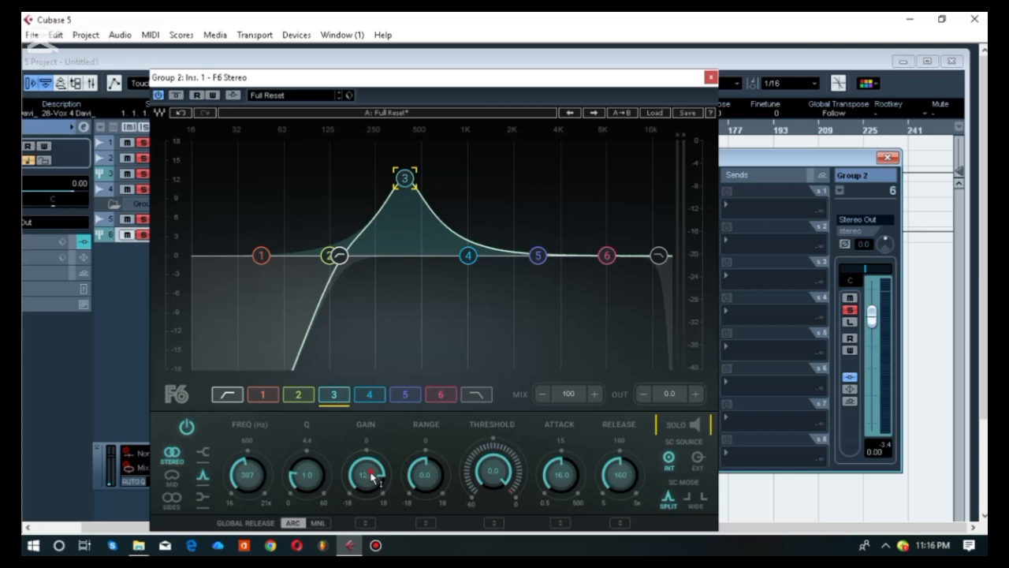
Cut band 3's gain to -3.0 dB and compare the sound with the plug-in bypassed and active.
drag(366, 475, 366, 557)
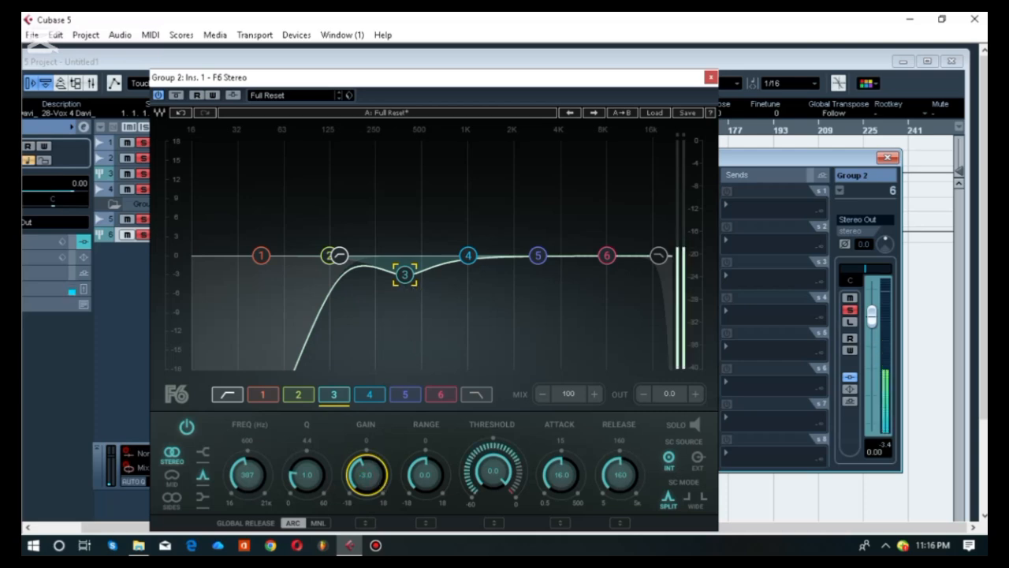
drag(404, 275, 404, 275)
click(158, 95)
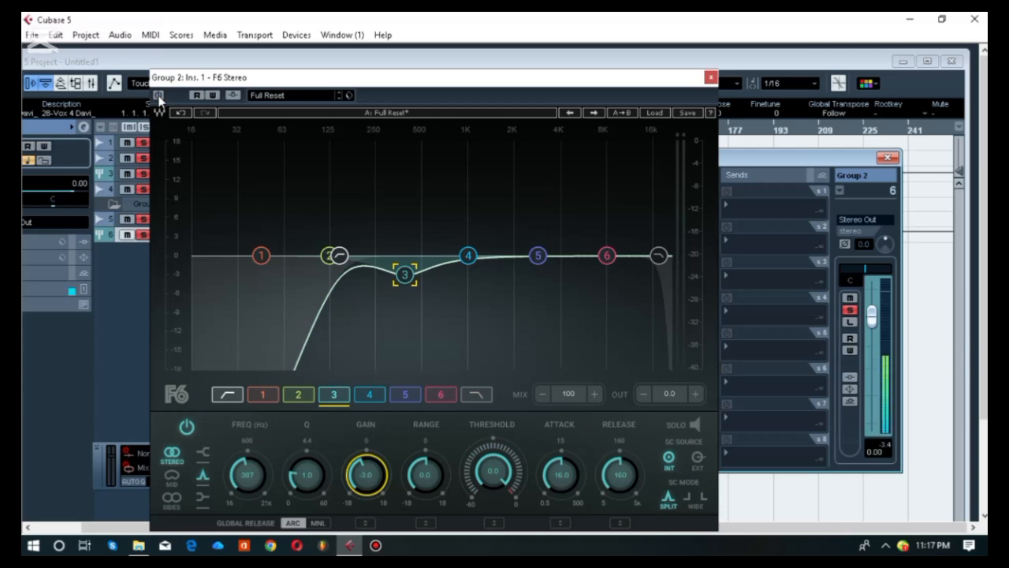
click(158, 95)
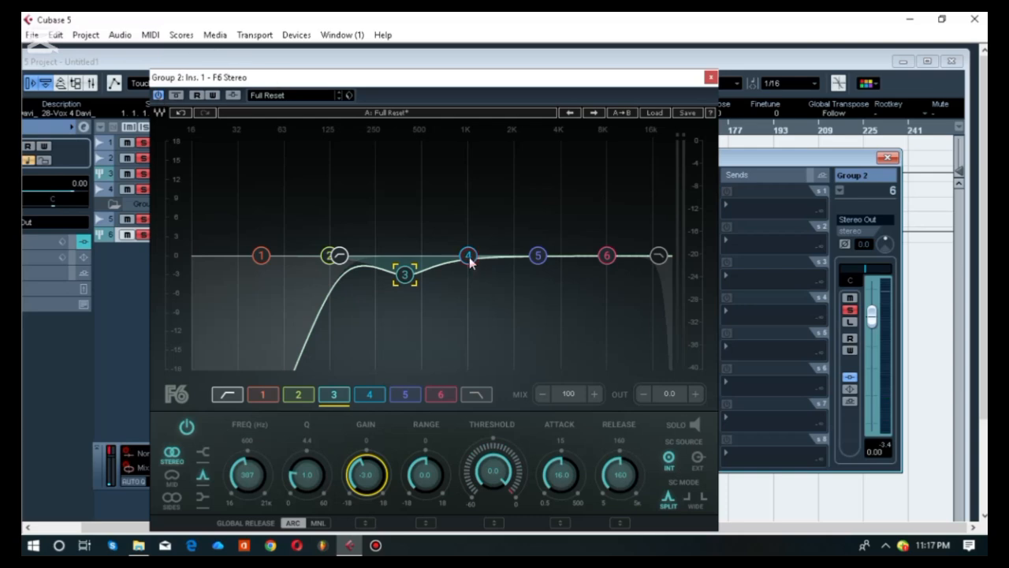
Audition band 4 boosted and in solo at about 630 Hz, and cut its gain to -3.2 dB.
drag(468, 254, 441, 211)
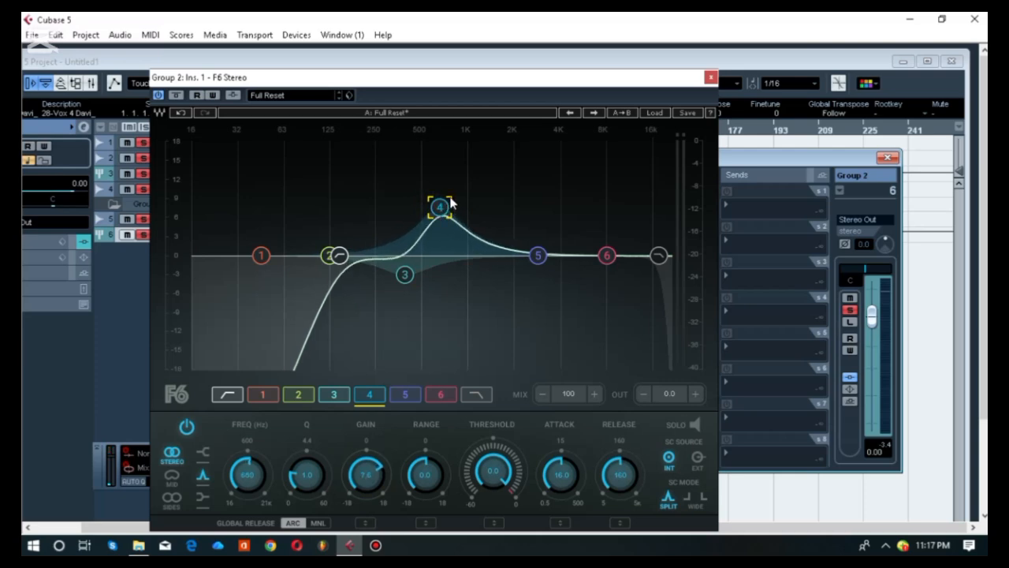
drag(440, 206, 437, 185)
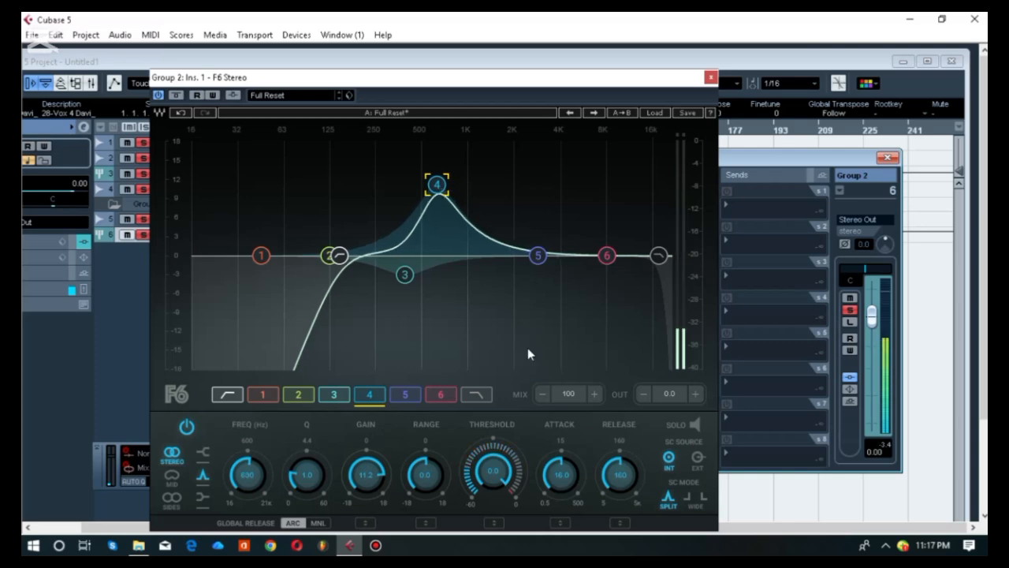
click(694, 424)
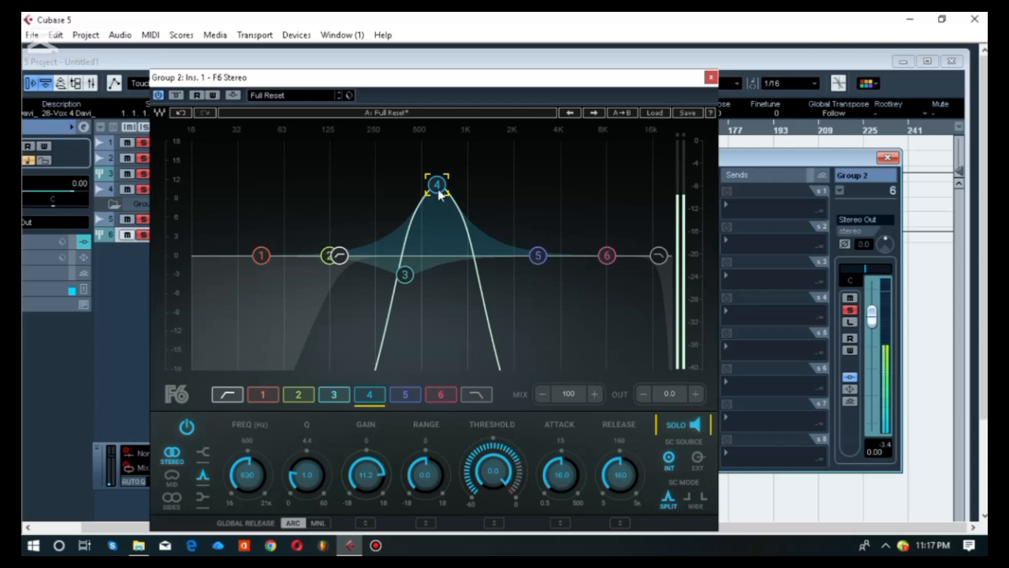
click(694, 426)
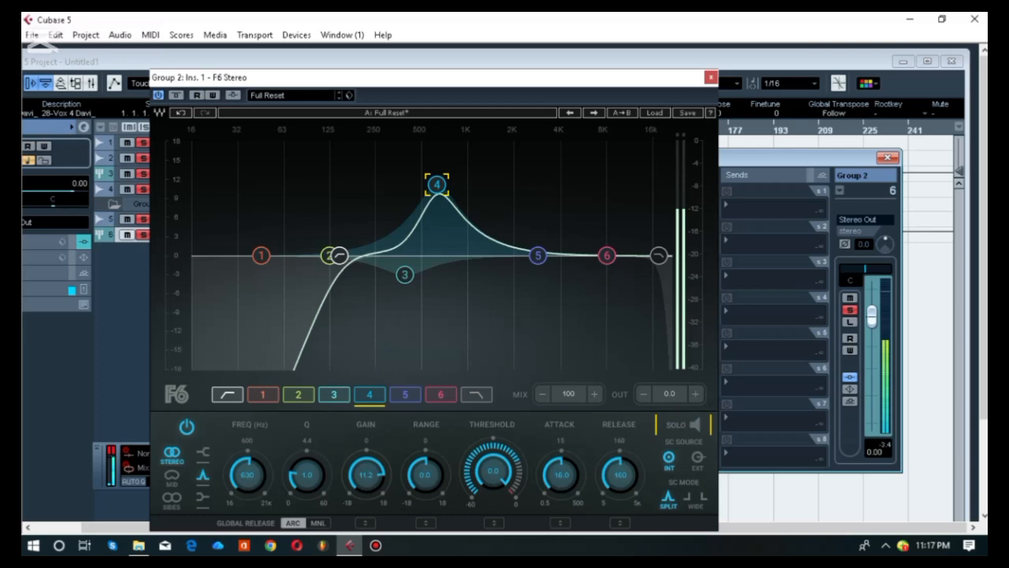
drag(373, 475, 373, 521)
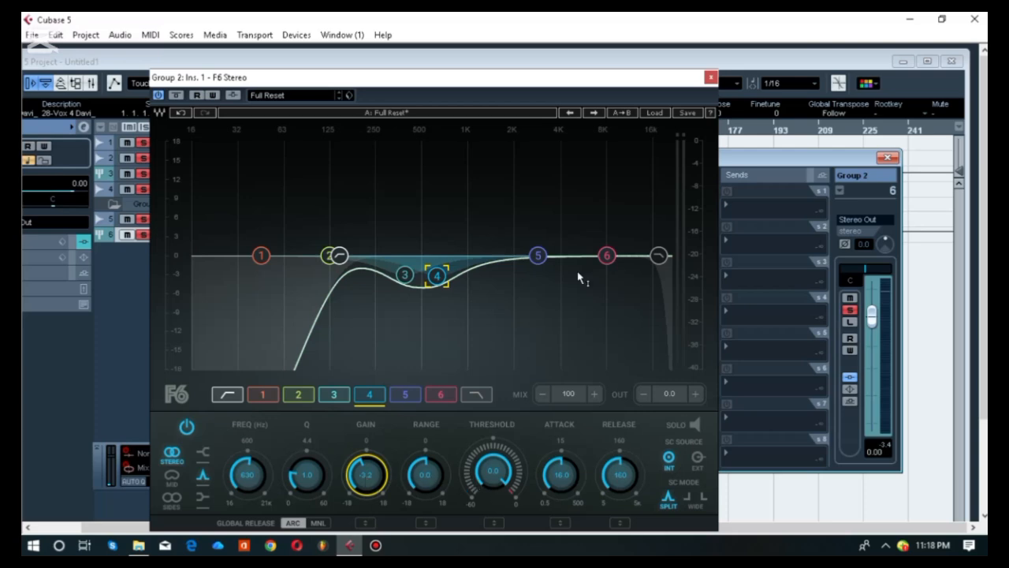
Boost band 5 to about 10.4 dB and audition it in solo while tuning it to about 1223 Hz.
click(538, 256)
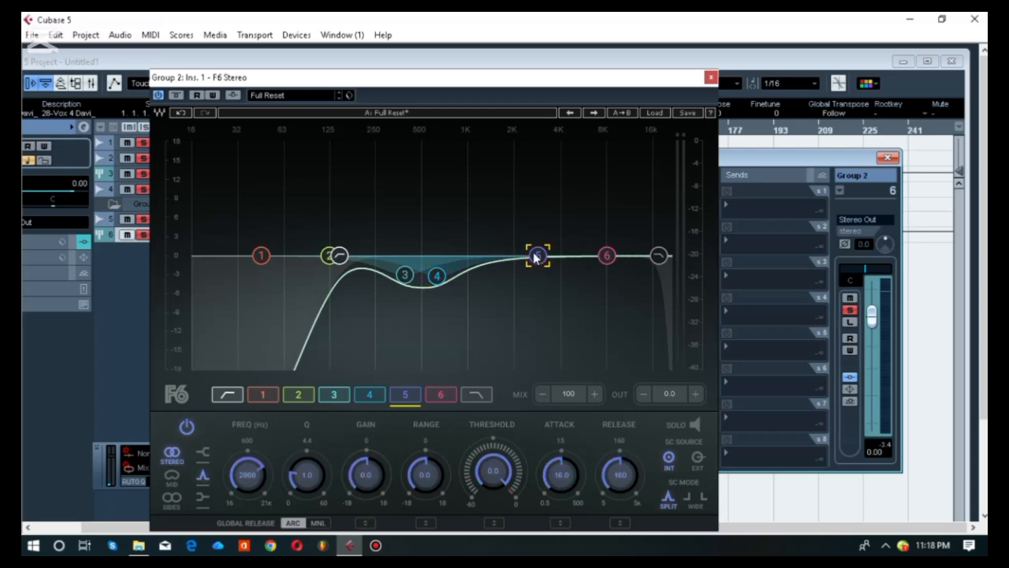
drag(538, 261, 509, 238)
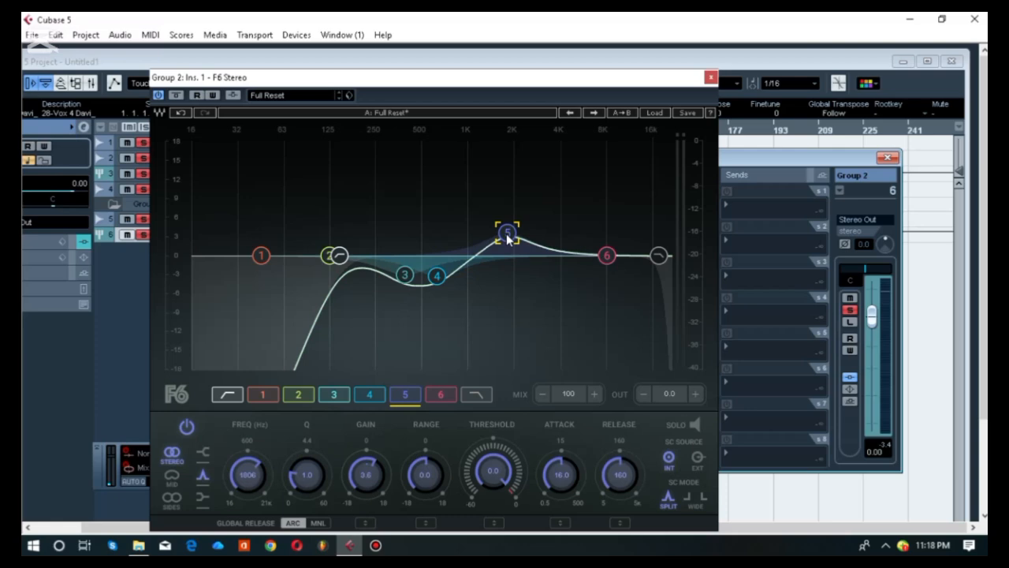
drag(508, 237, 473, 202)
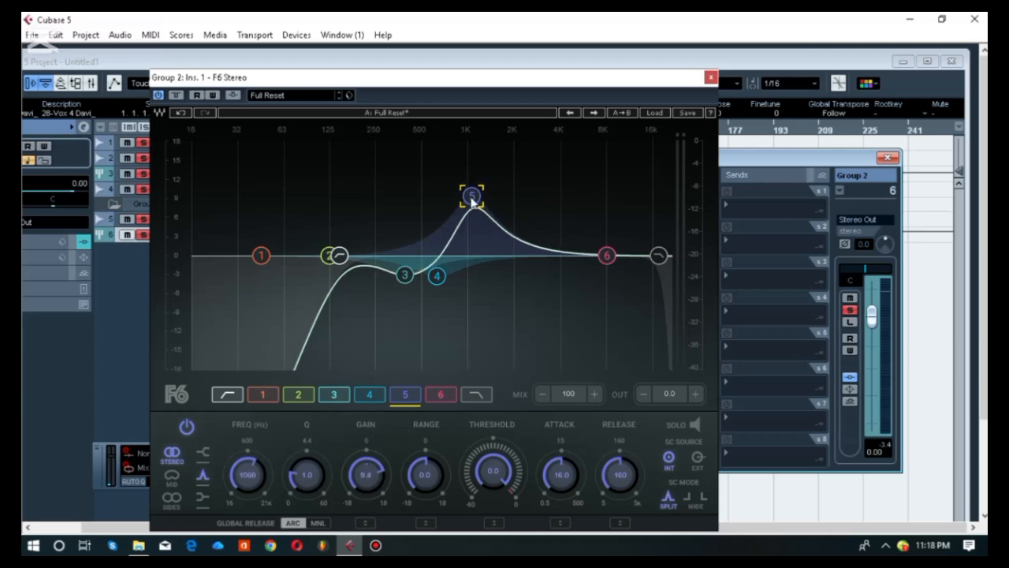
click(692, 427)
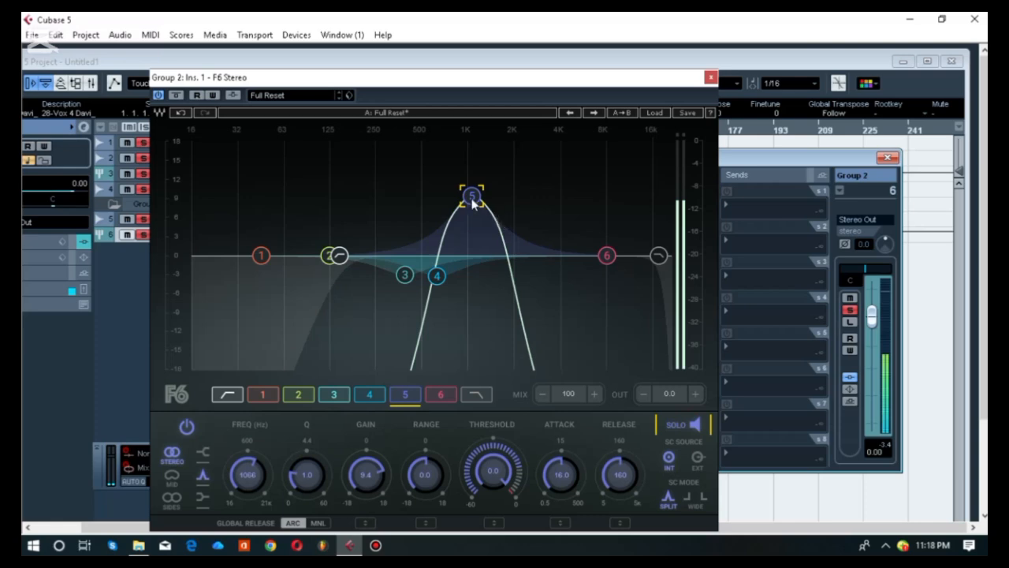
drag(473, 198, 482, 189)
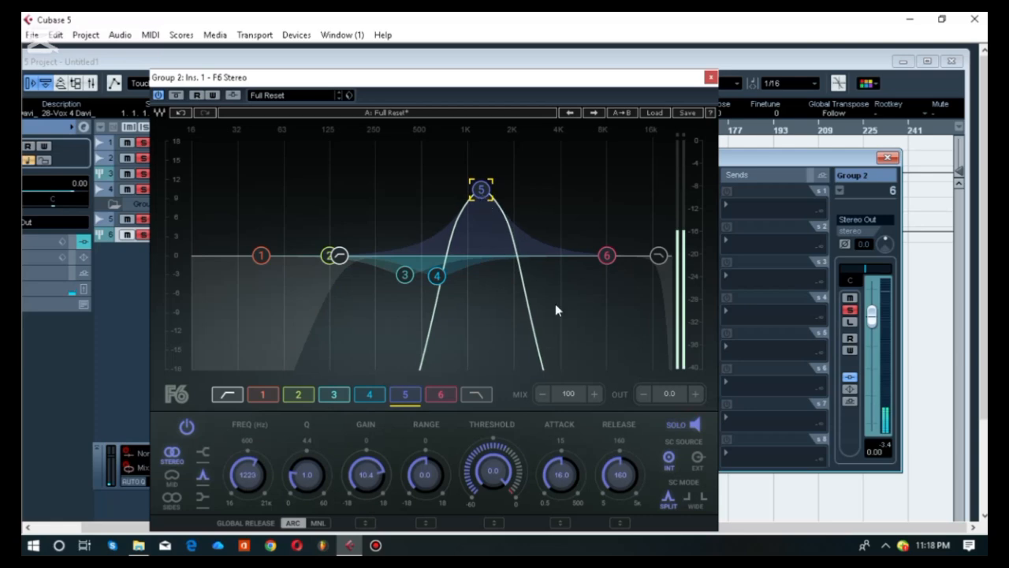
click(694, 427)
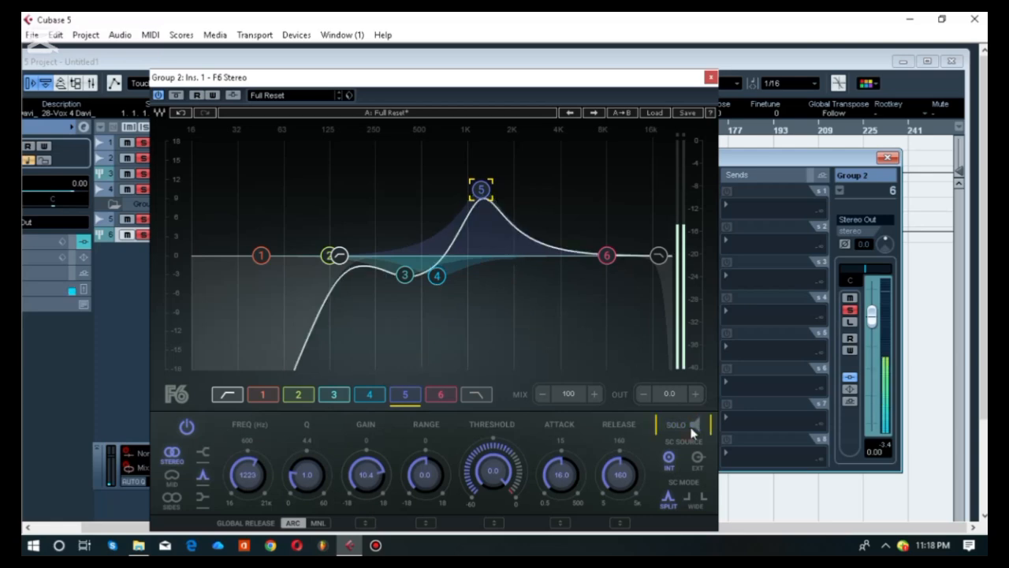
Cut band 5's gain to -2.8 dB and compare the sound with the plug-in bypassed and active.
click(368, 476)
drag(367, 476, 367, 529)
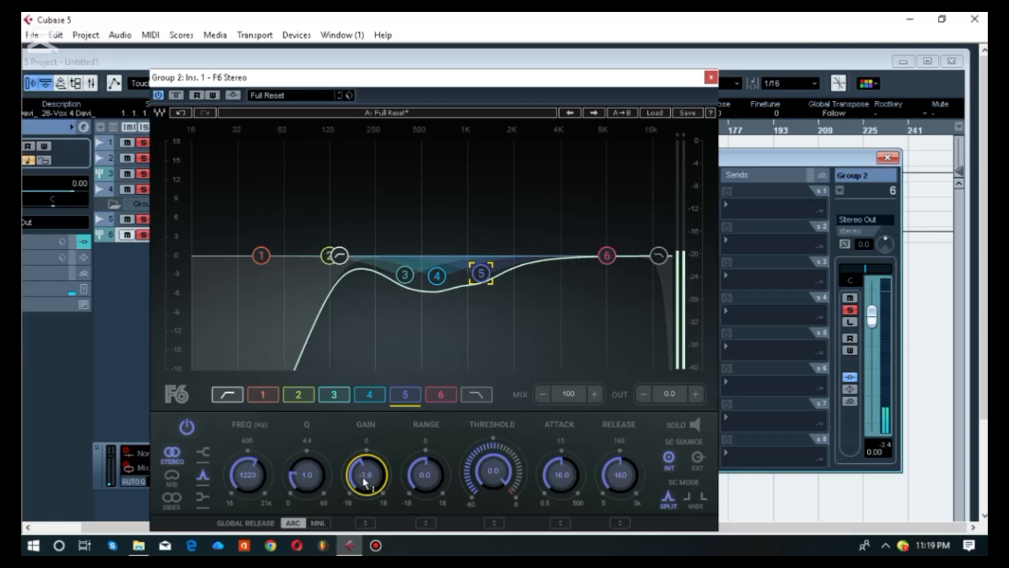
click(160, 100)
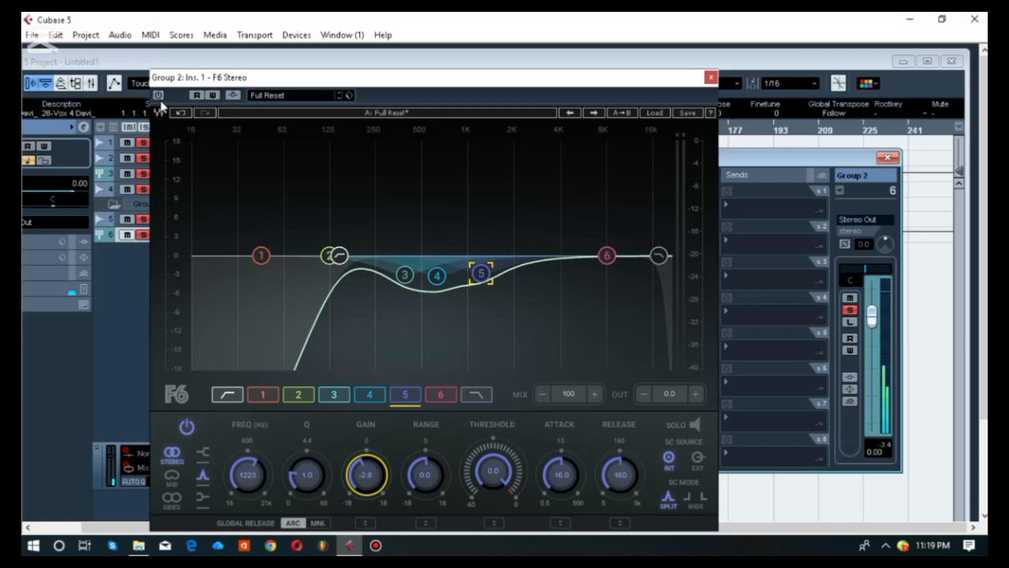
click(161, 100)
click(161, 101)
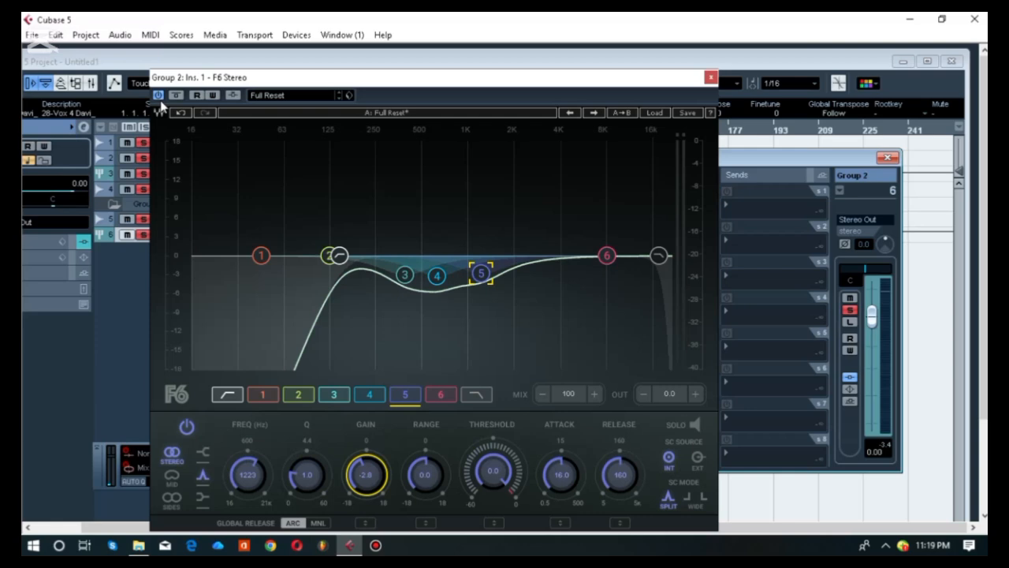
Enable band 6 and boost it to about 8.3 dB at roughly 6.1 kHz.
click(606, 257)
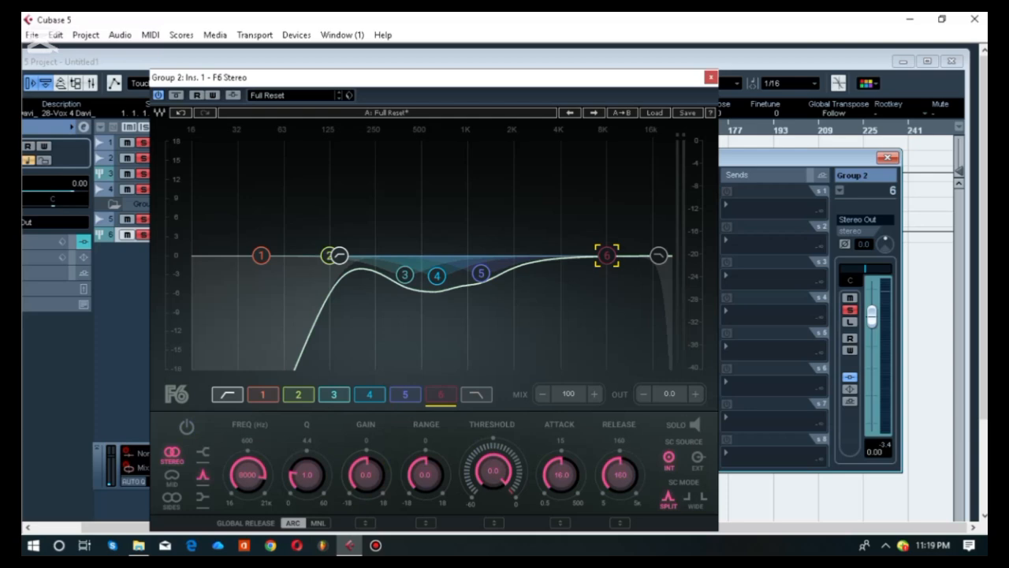
drag(606, 257, 586, 219)
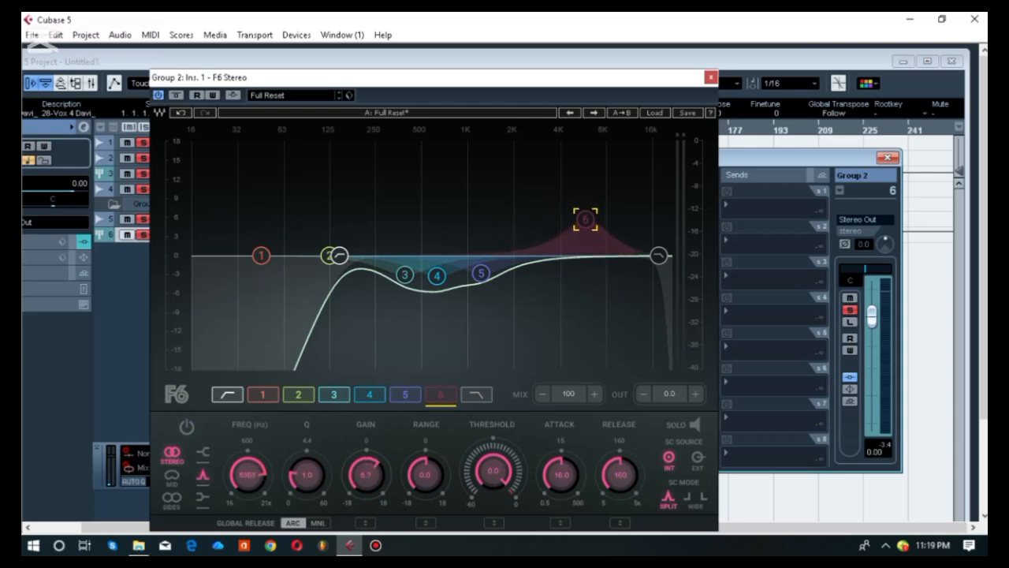
click(187, 428)
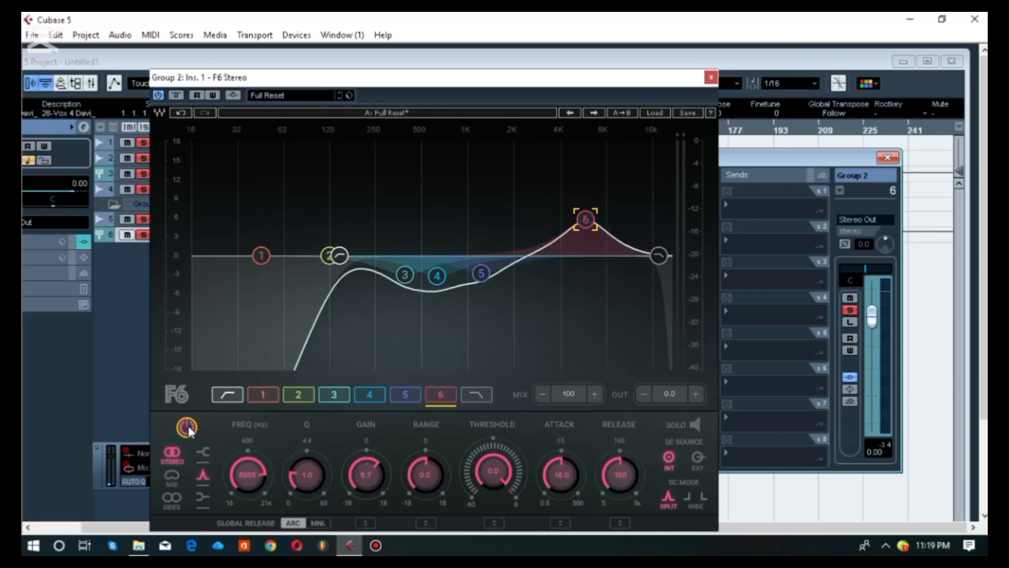
click(480, 274)
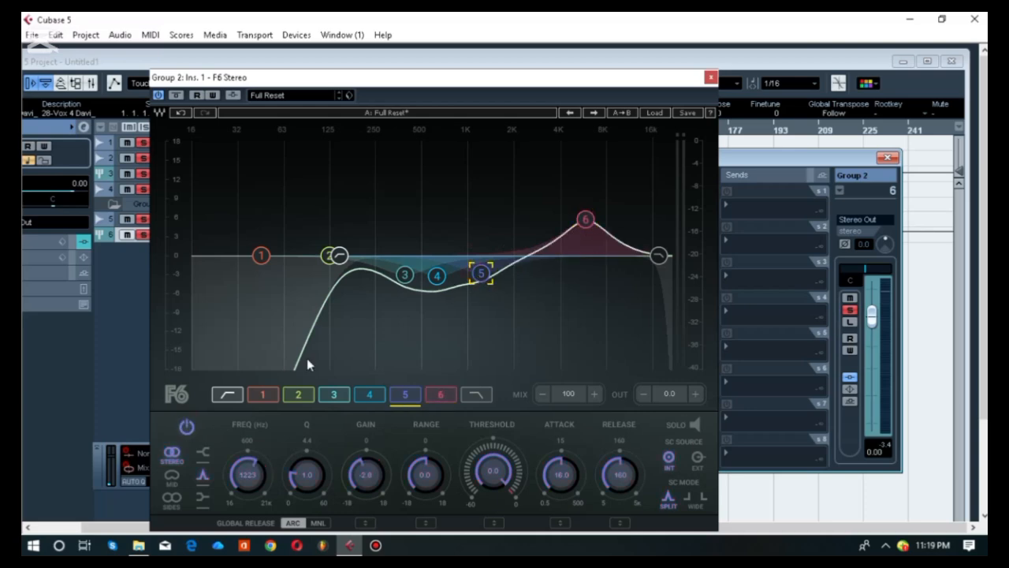
double_click(585, 220)
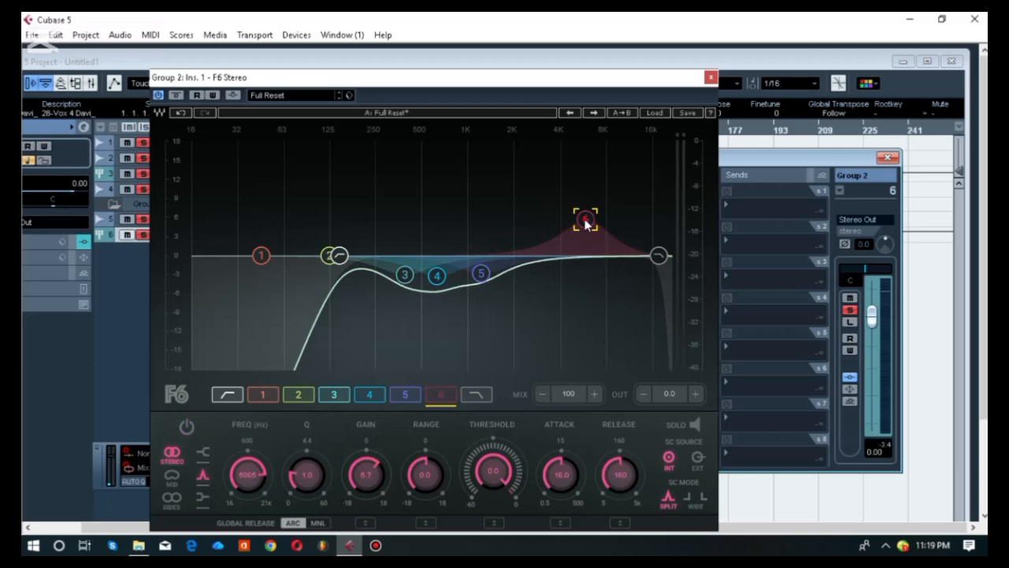
drag(585, 218, 589, 203)
click(187, 427)
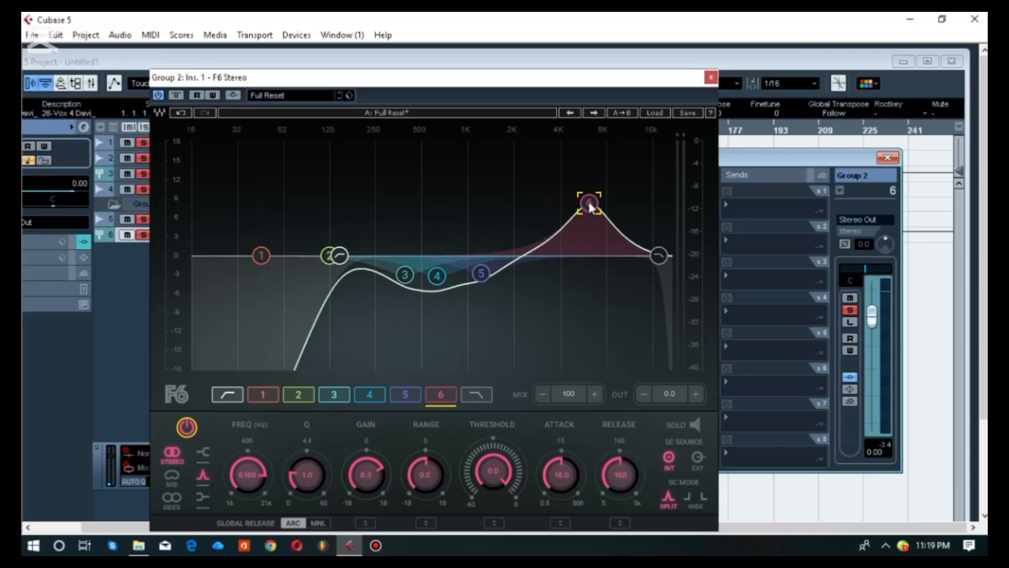
Audition band 6 in solo during playback while tuning it to about 5263 Hz, and cut its gain to -2.2 dB.
key(space)
drag(589, 203, 589, 198)
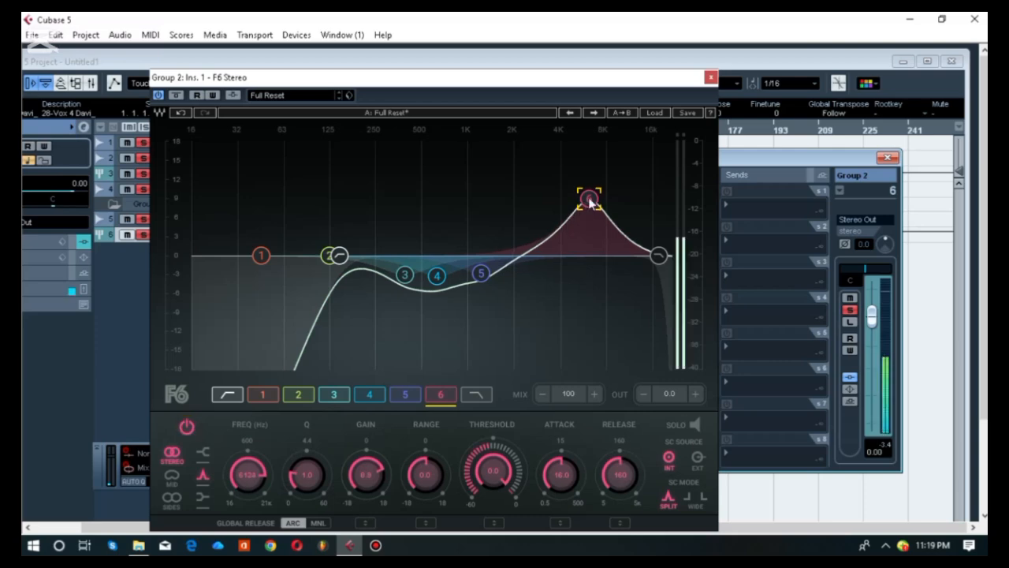
click(696, 424)
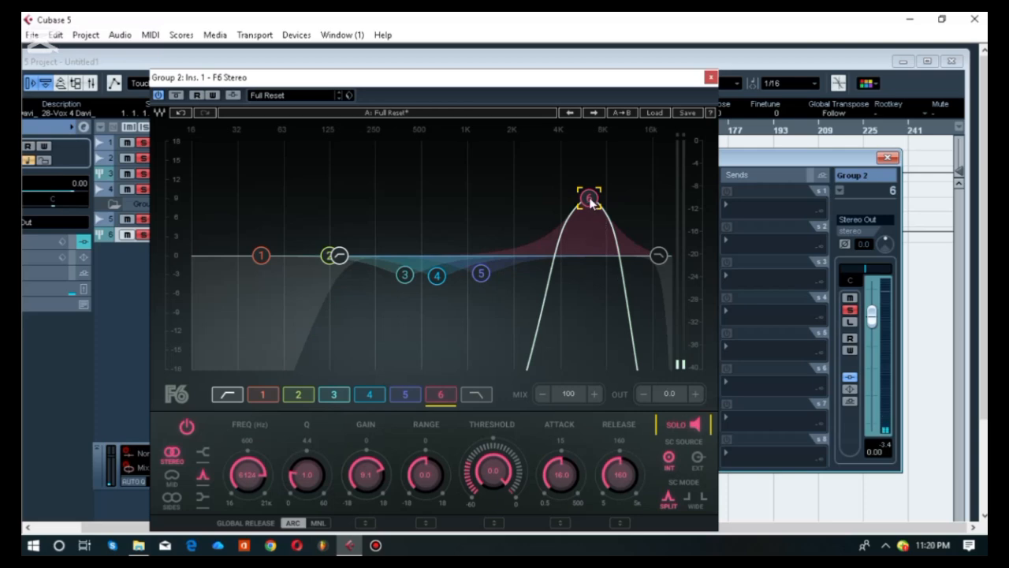
drag(589, 197, 578, 171)
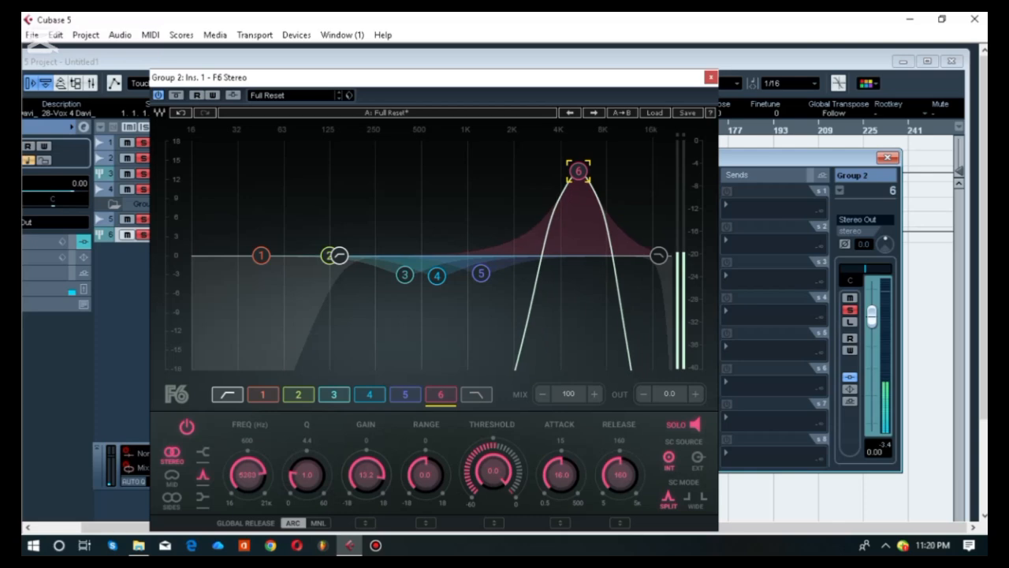
click(694, 426)
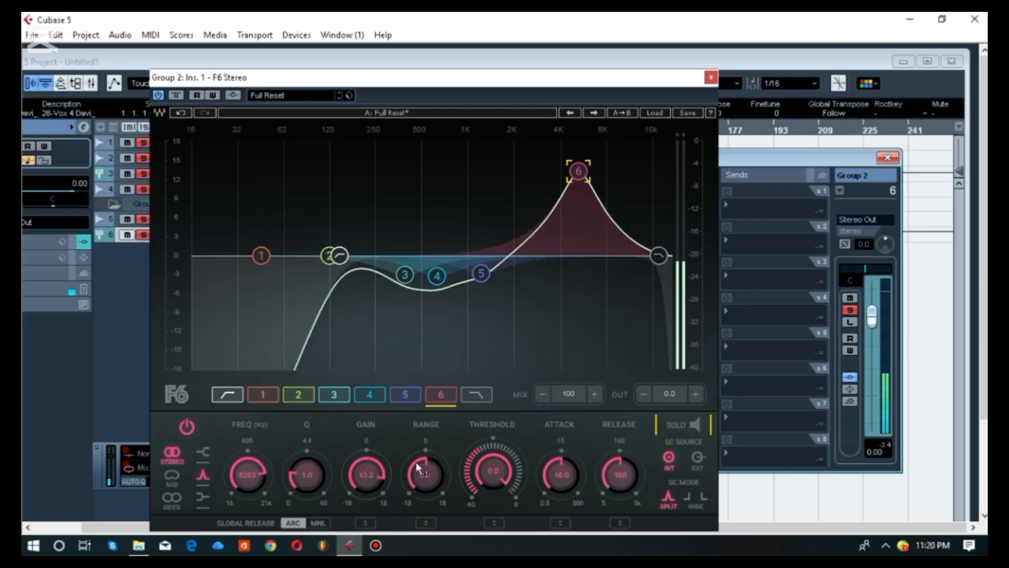
drag(368, 480, 367, 530)
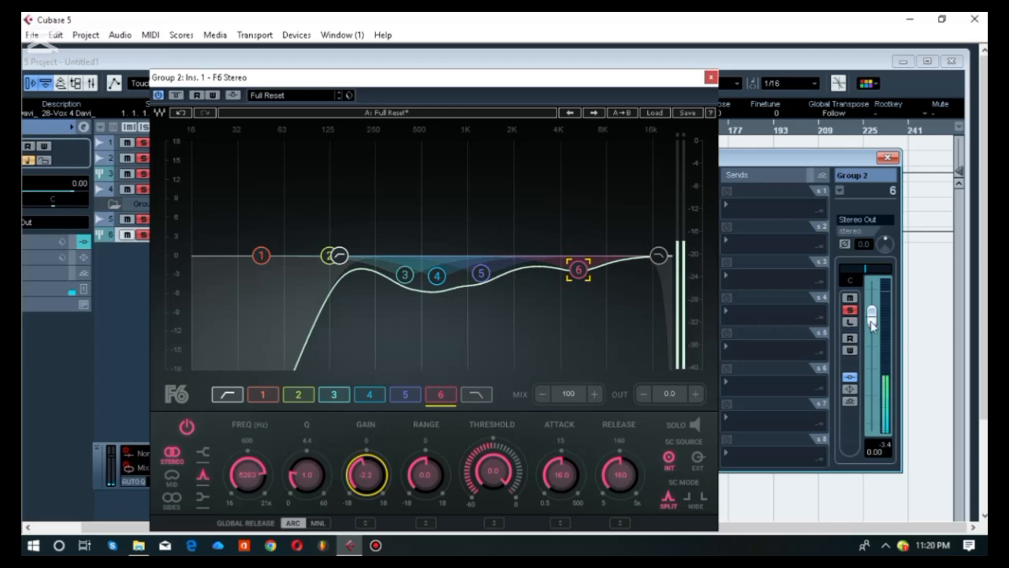
Raise the Group 2 channel fader to 3.80 dB and compare the sound with the plug-in bypassed and active.
drag(872, 318, 872, 314)
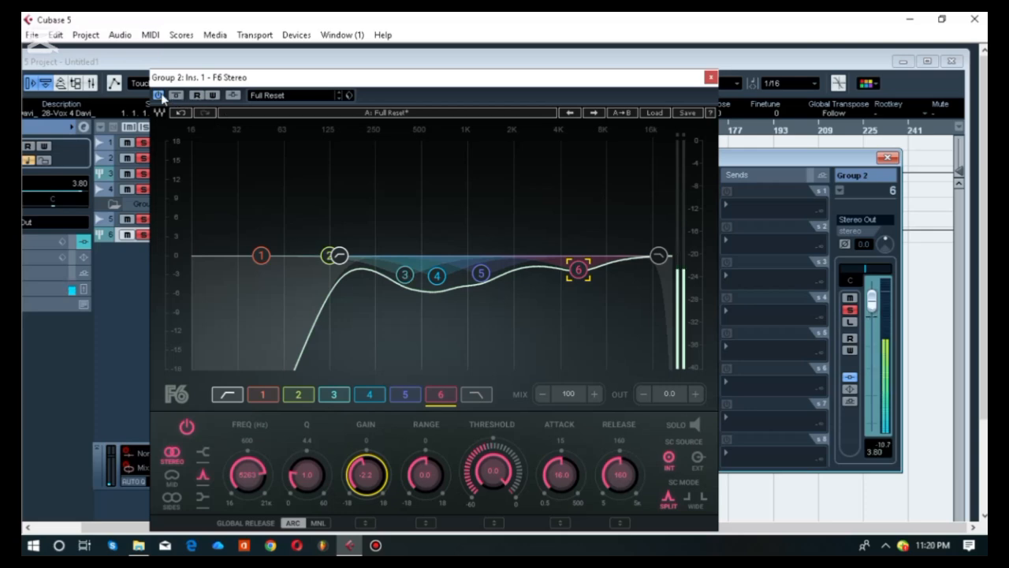
click(159, 95)
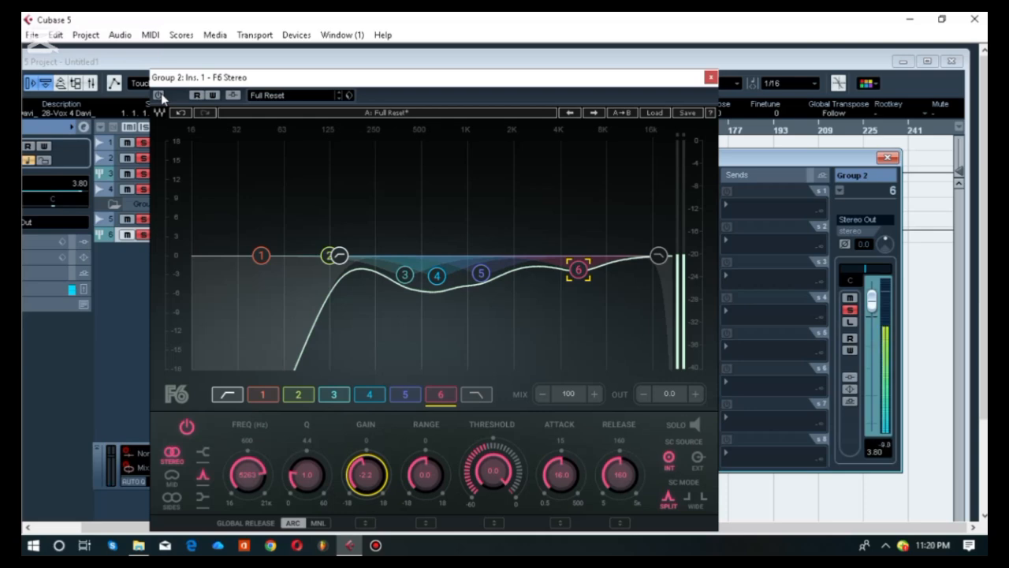
click(159, 94)
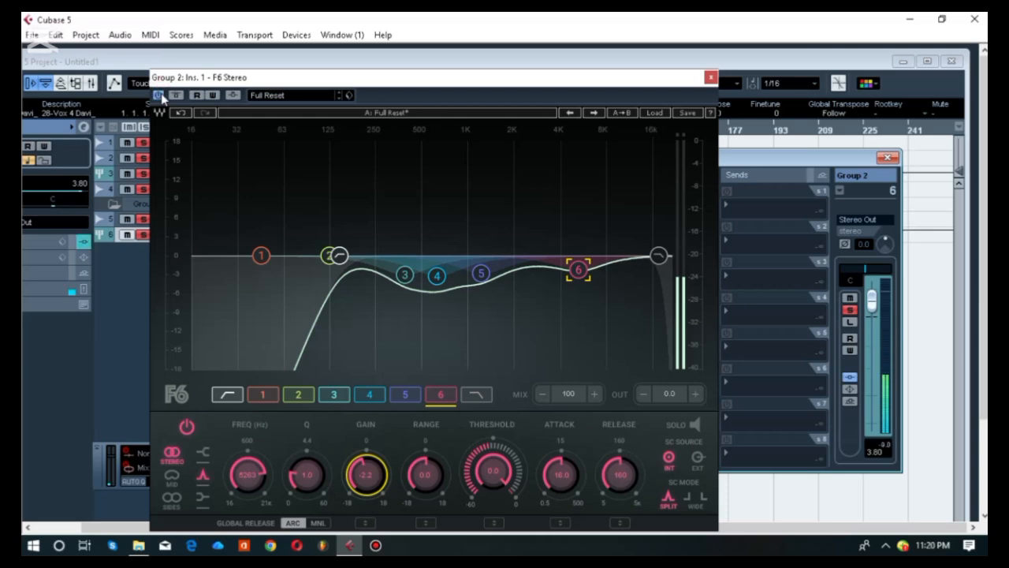